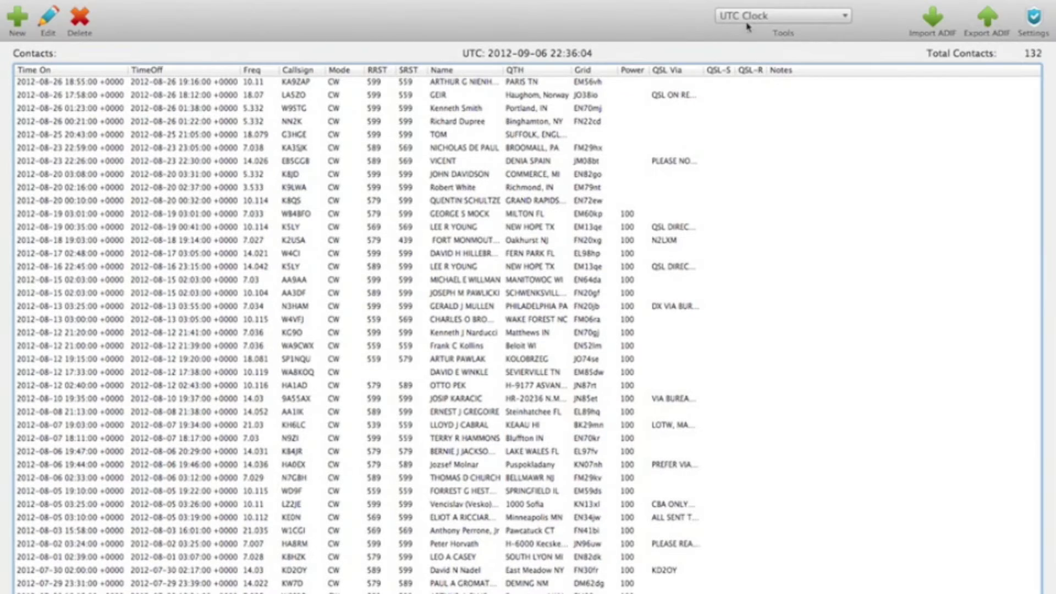
# Save Pigtail settings for an Elecraft KX3 at IP 10.1.1.1, then start a new contact
pyautogui.click(750, 16)
pyautogui.click(740, 299)
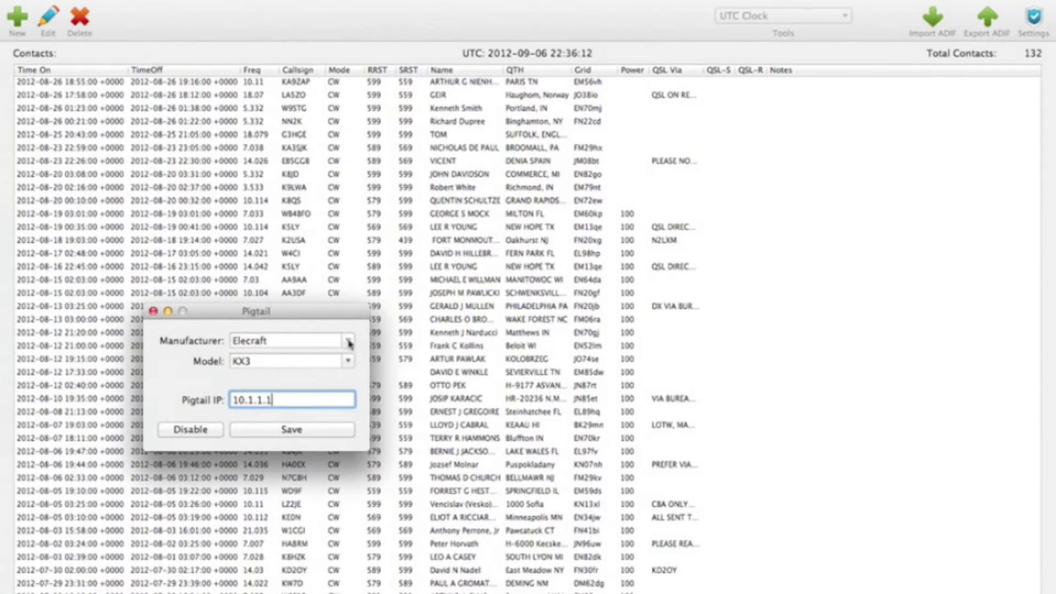
pyautogui.click(349, 341)
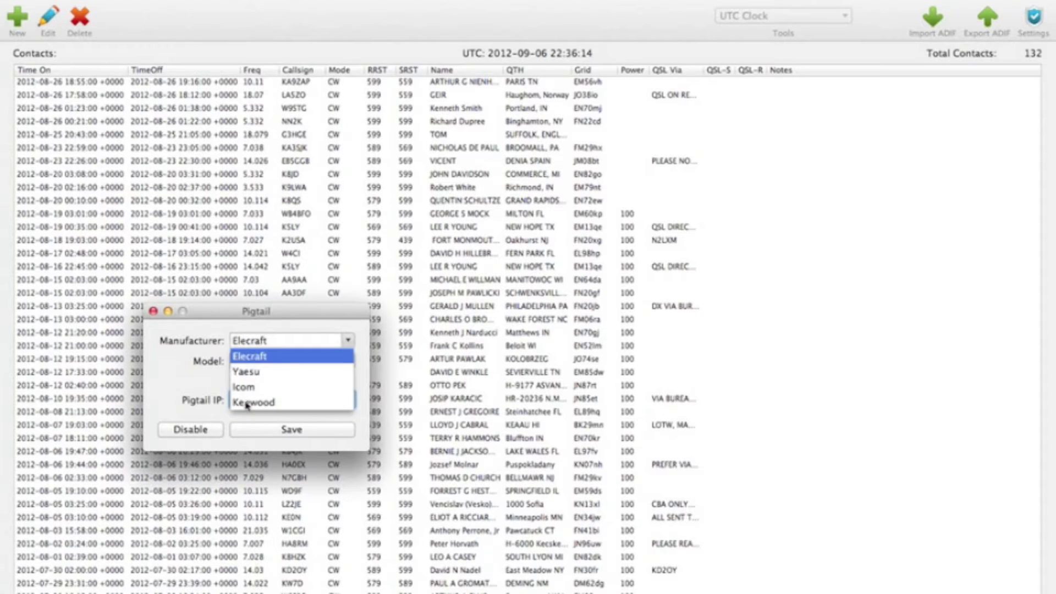
pyautogui.click(215, 368)
pyautogui.click(347, 365)
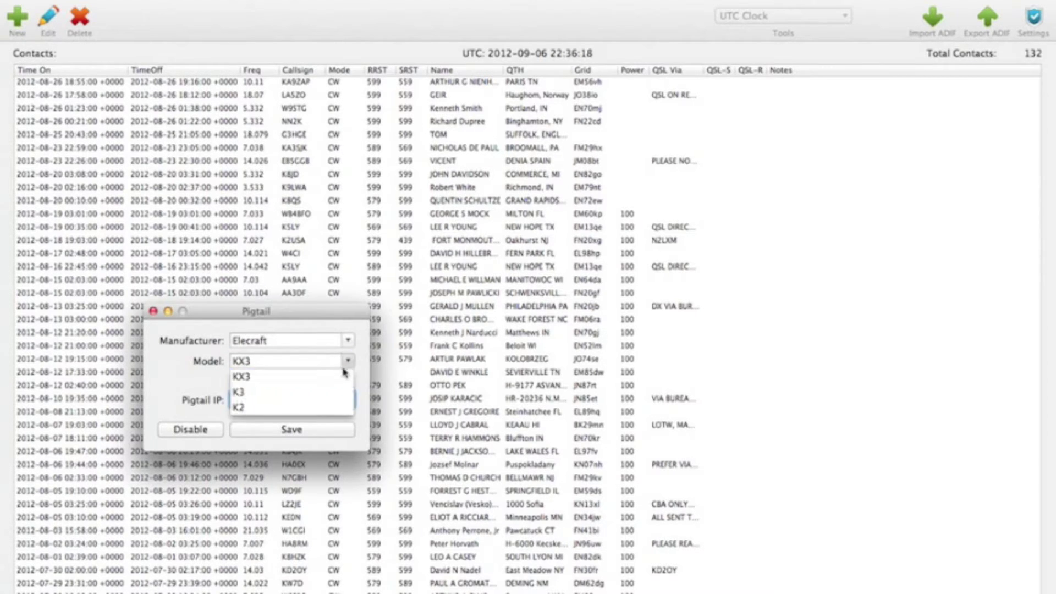
pyautogui.click(253, 379)
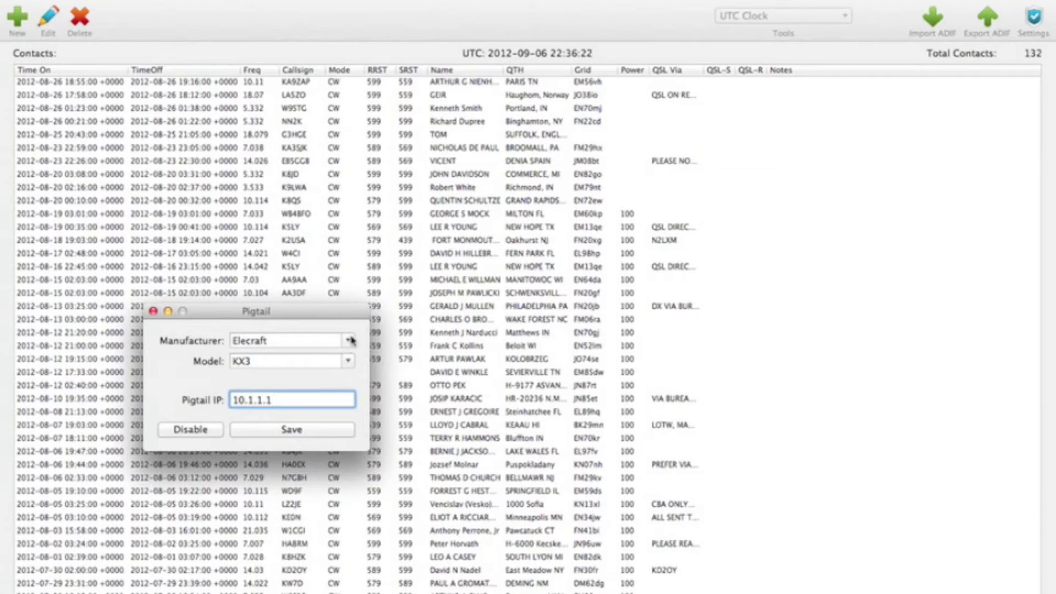
pyautogui.click(270, 429)
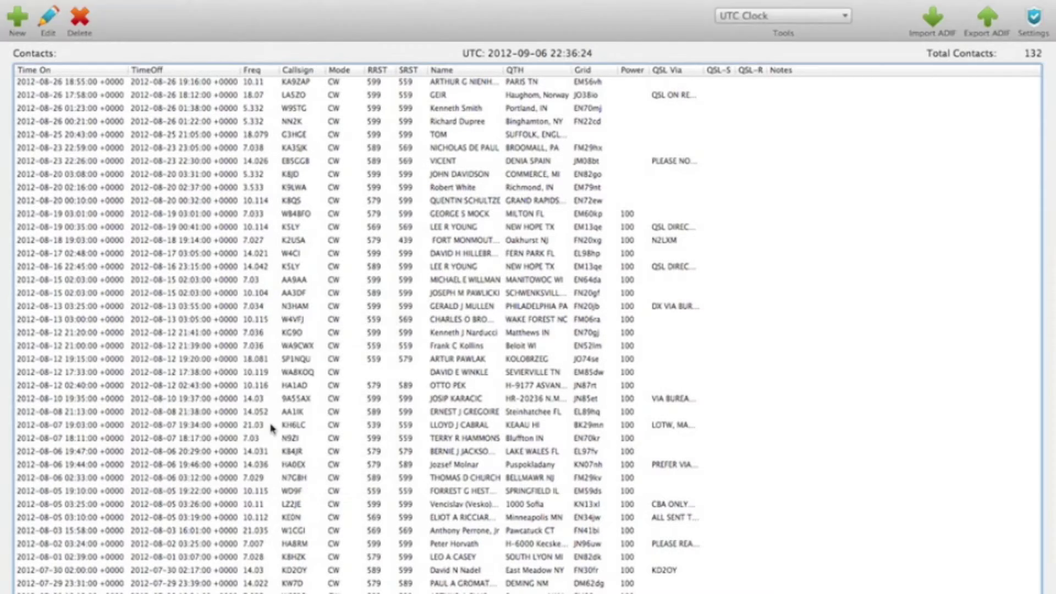
pyautogui.click(17, 23)
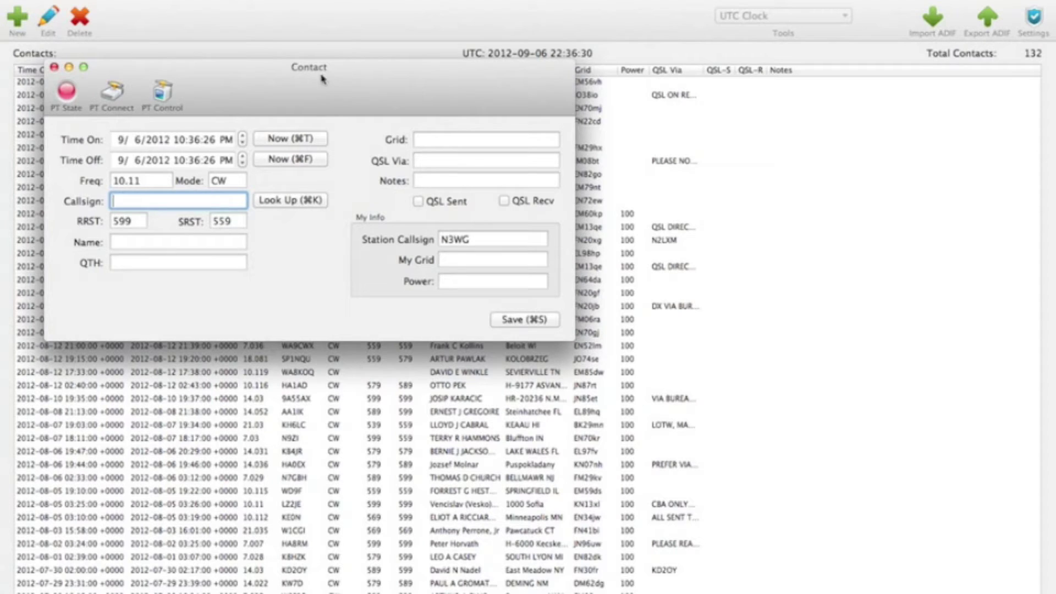
# Link the contact to the KX3 so it reads 10.105010 CW, and bring up the KX3 panel
pyautogui.click(114, 97)
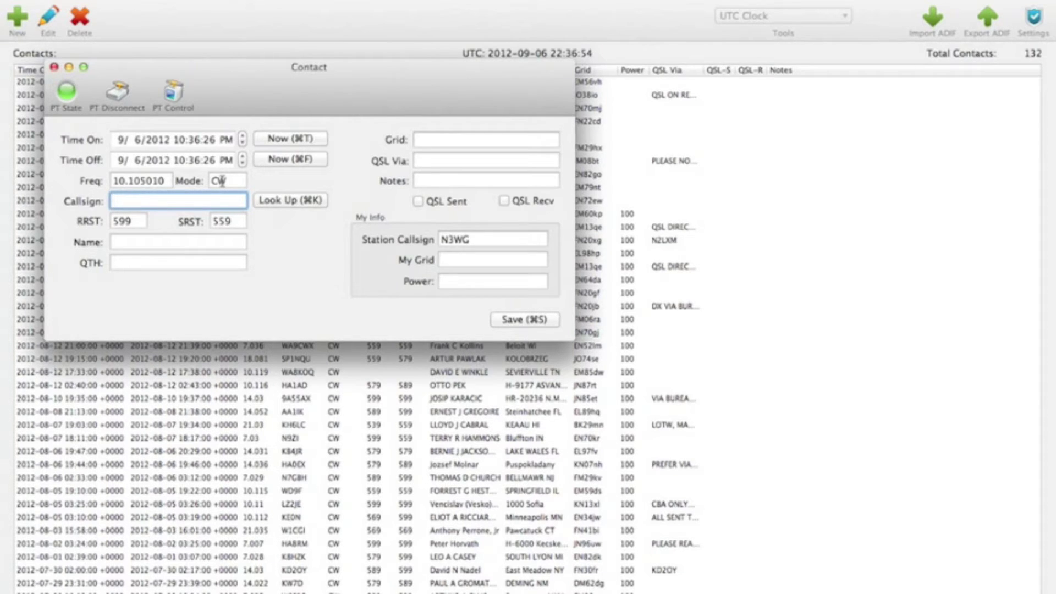
pyautogui.click(174, 97)
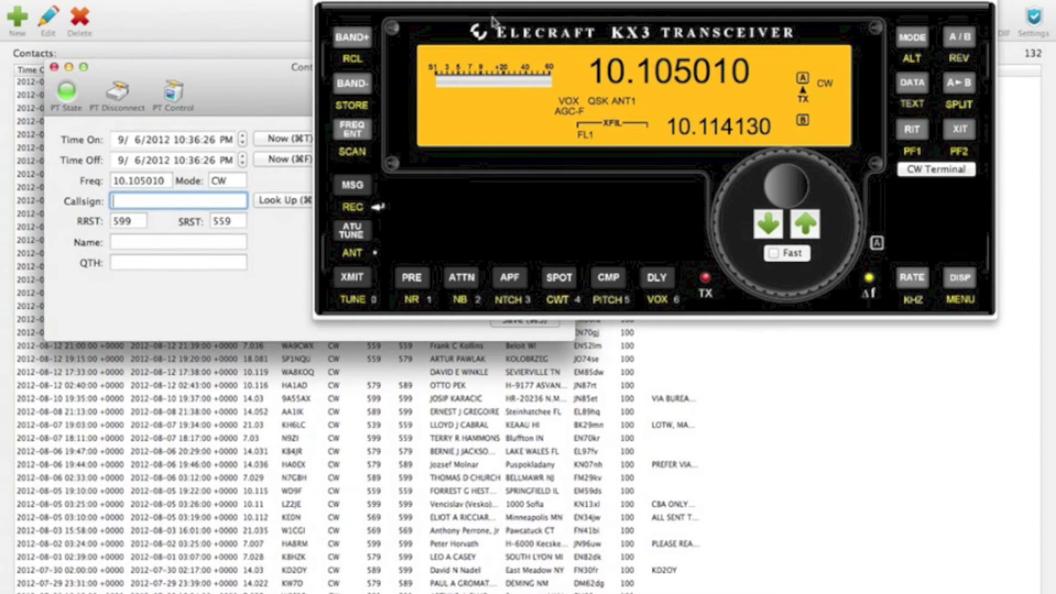
# Move the KX3 panel aside, step the radio up to the 21 MHz band, then back down one band
pyautogui.moveTo(488, 7); pyautogui.dragTo(465, 253)
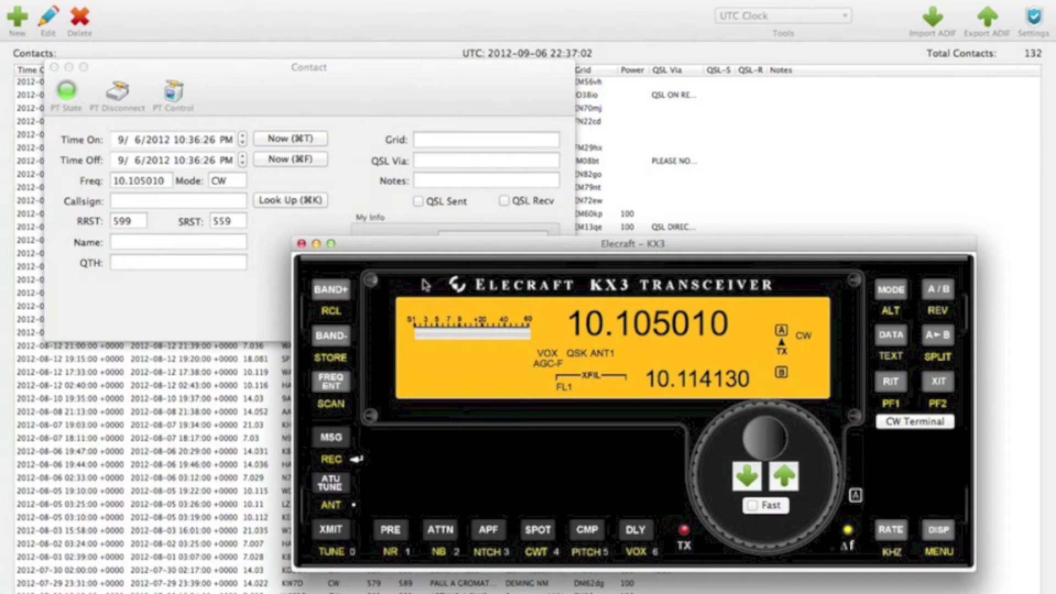
pyautogui.click(335, 294)
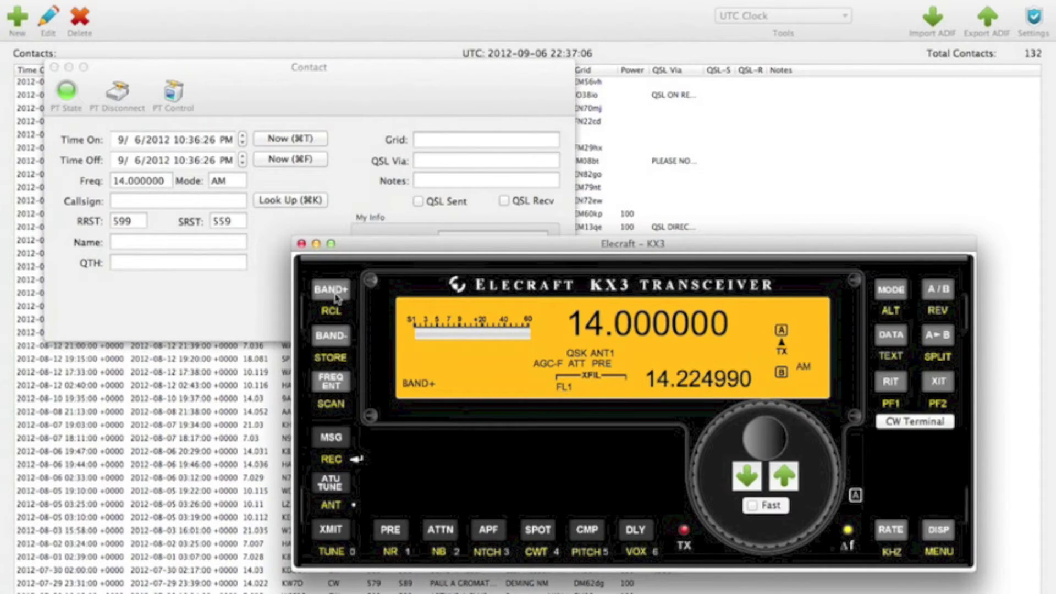
pyautogui.click(335, 294)
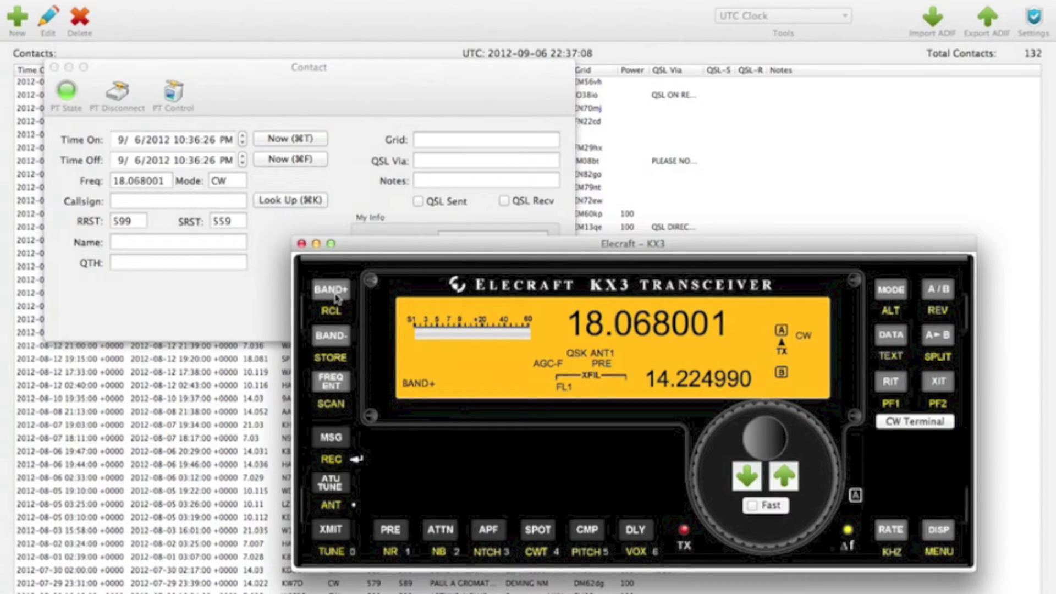
pyautogui.click(335, 292)
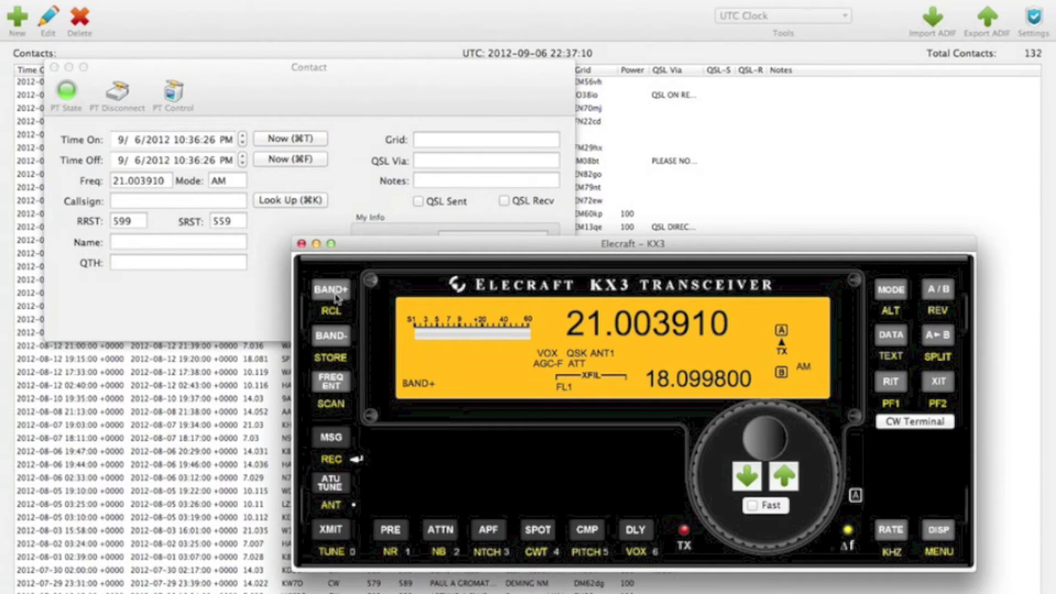
pyautogui.click(331, 343)
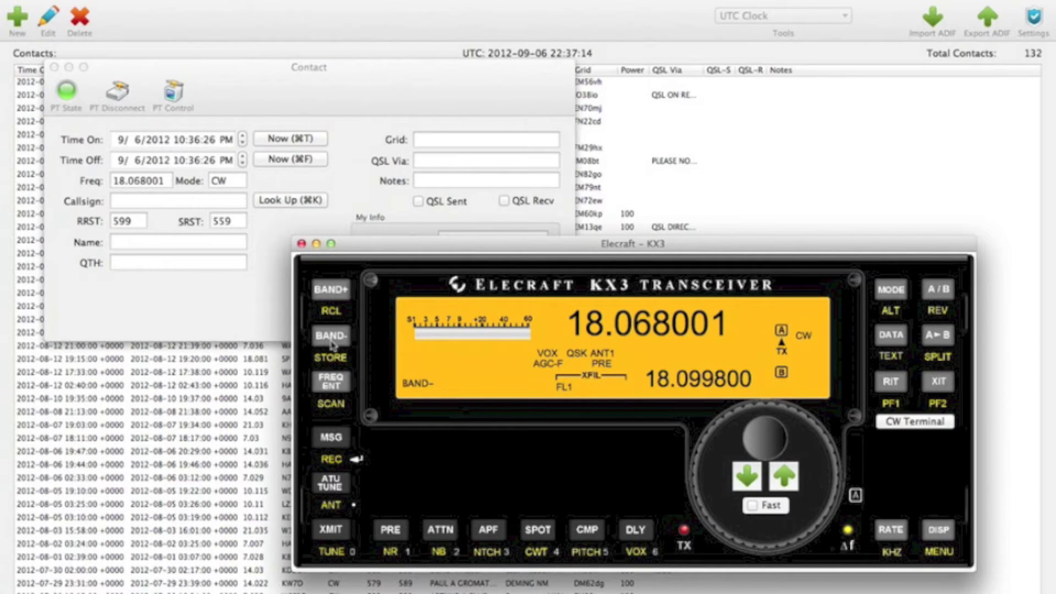
# Enter 1234 kHz directly so the radio tunes to 1.234000 MHz
pyautogui.click(330, 382)
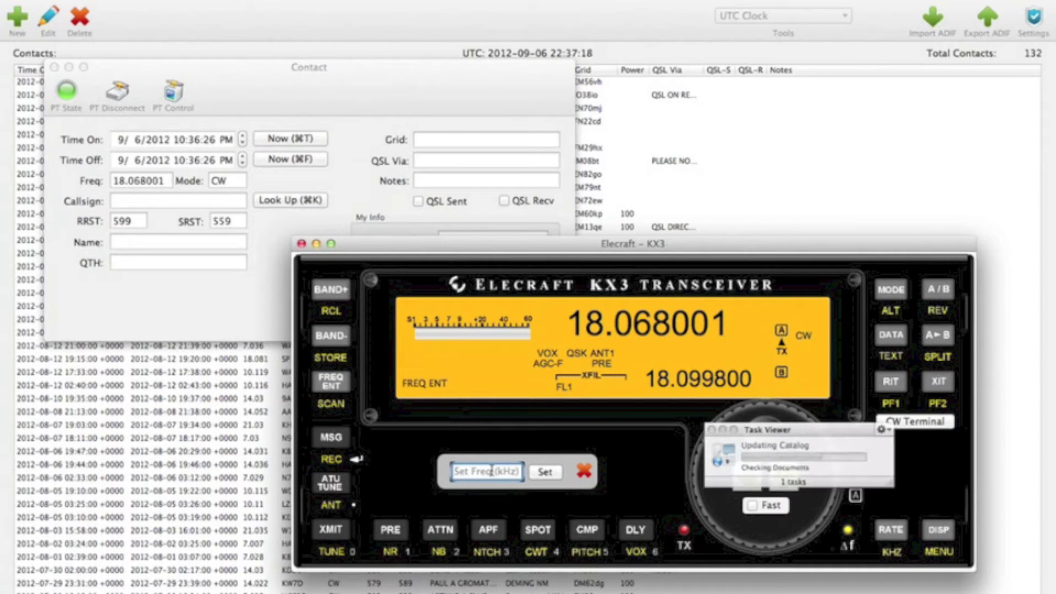
pyautogui.write('1234')
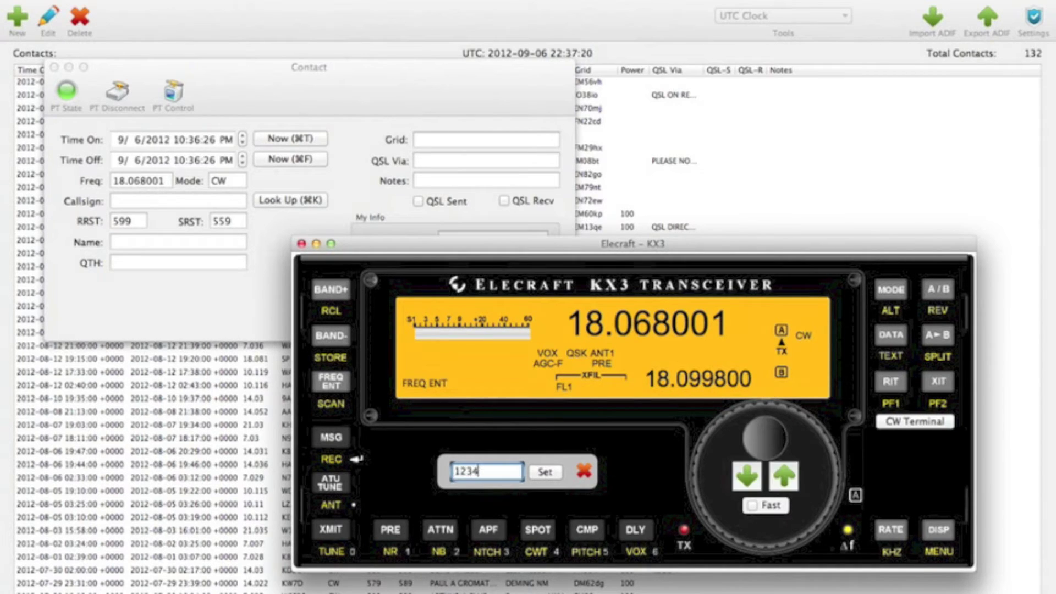
pyautogui.press('Return')
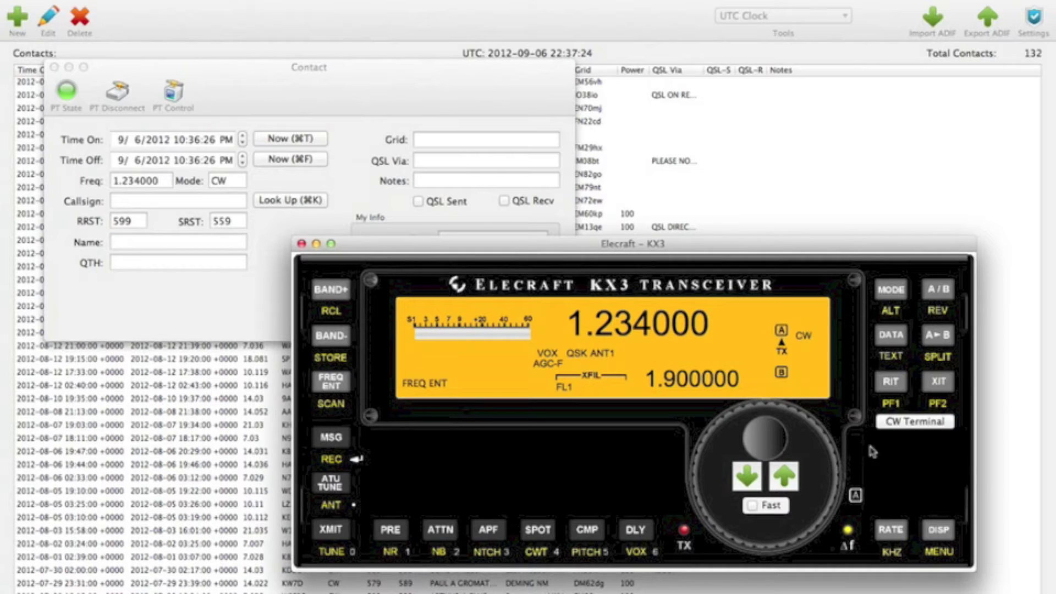
# Change the KX3's mode, toggle noise reduction, enable the noise blanker and start the antenna tuner
pyautogui.click(892, 293)
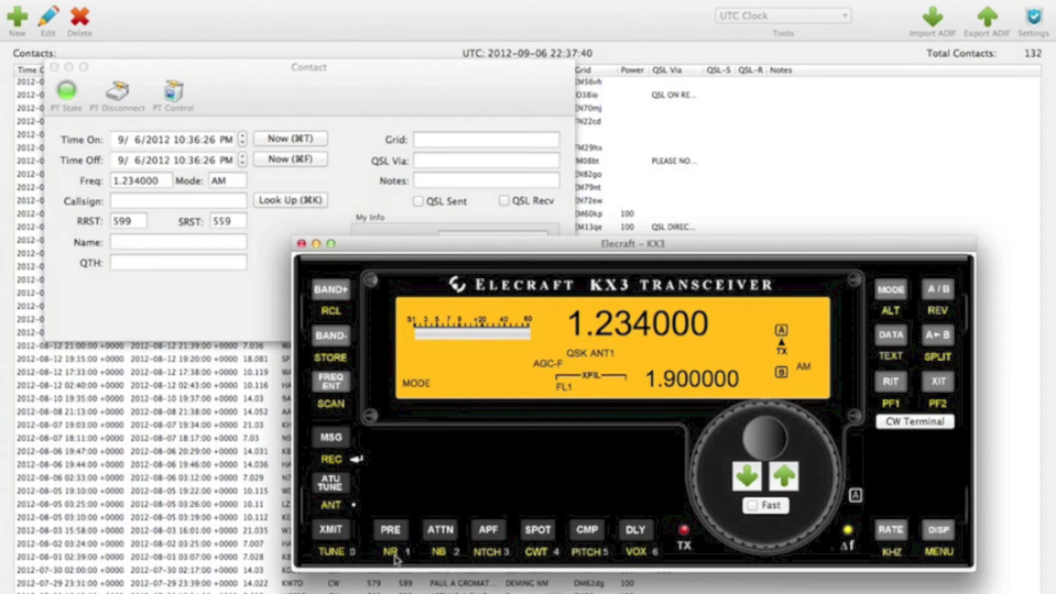
pyautogui.click(393, 557)
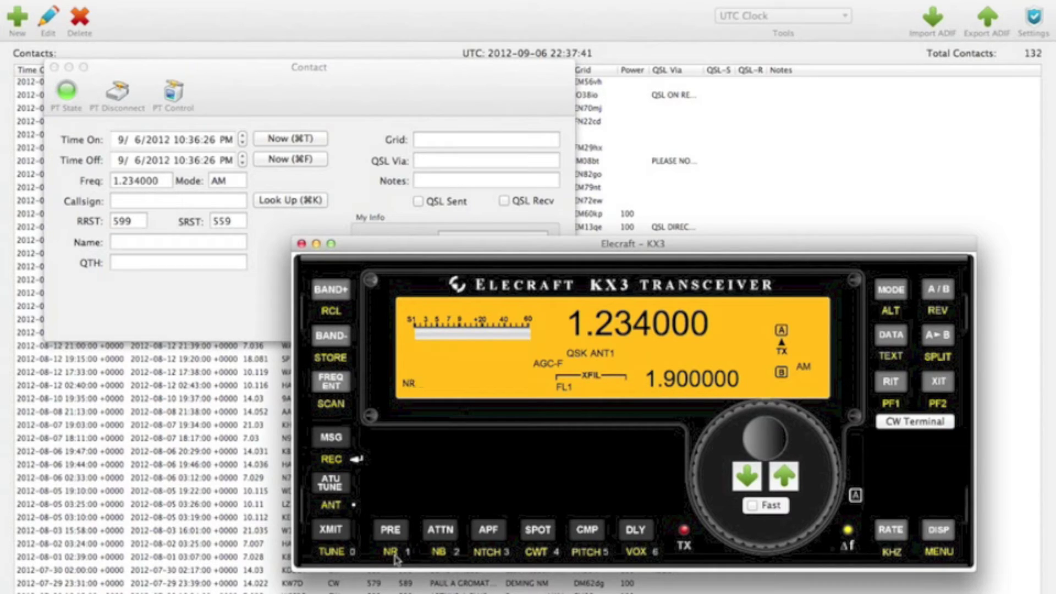
pyautogui.click(441, 556)
pyautogui.click(341, 486)
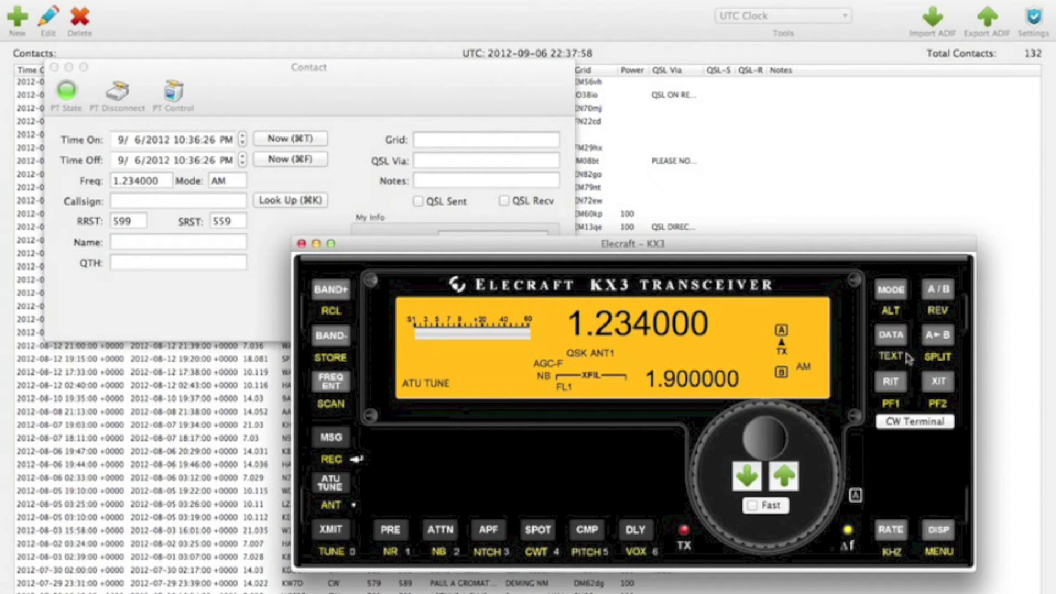
# Swap VFO A and B, turn on XIT, and toggle the clock on the second display line
pyautogui.click(930, 297)
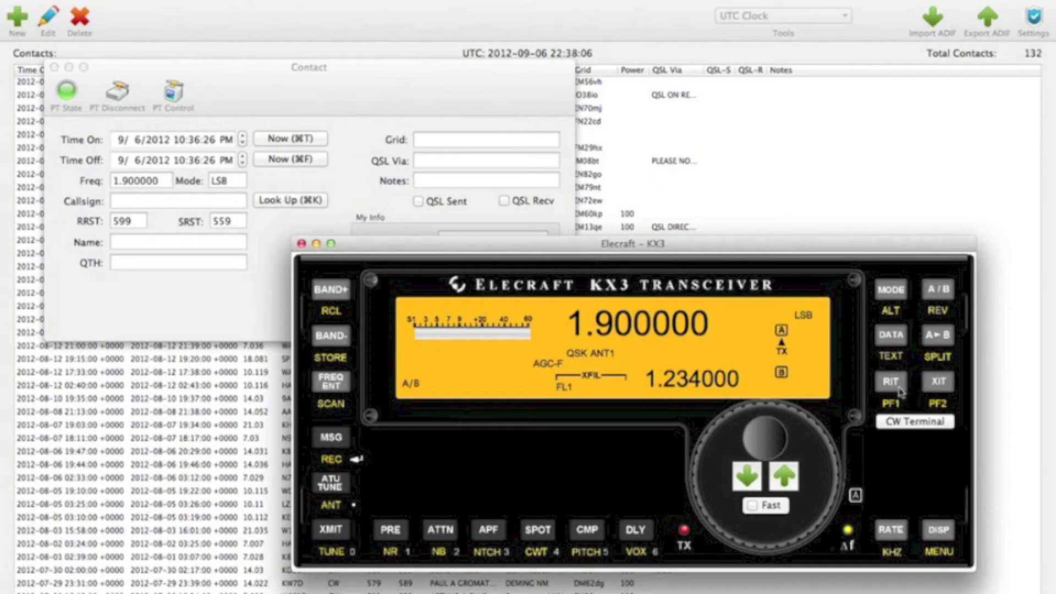
pyautogui.click(930, 385)
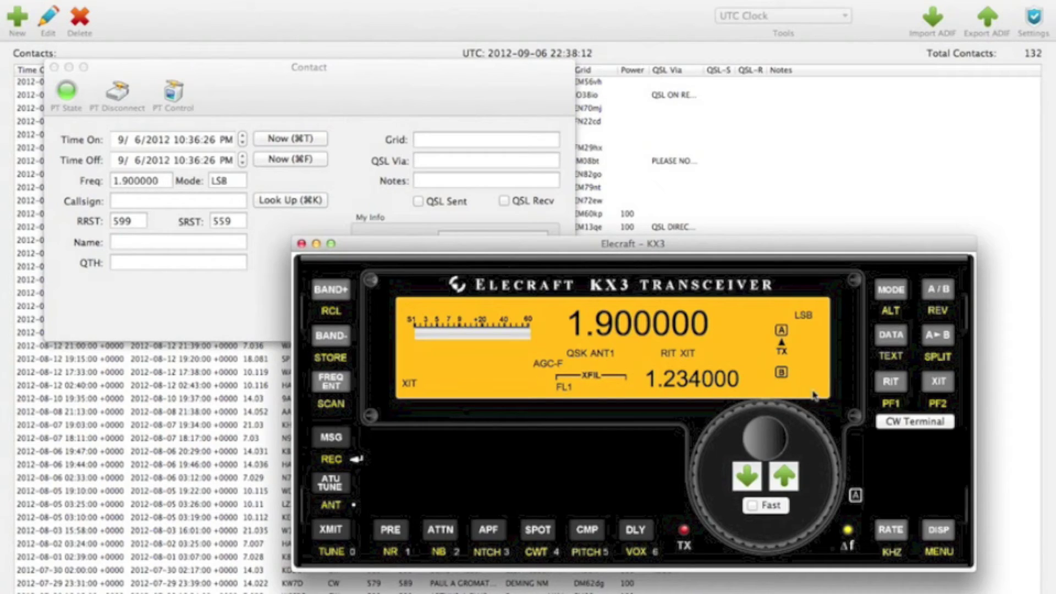
pyautogui.click(940, 533)
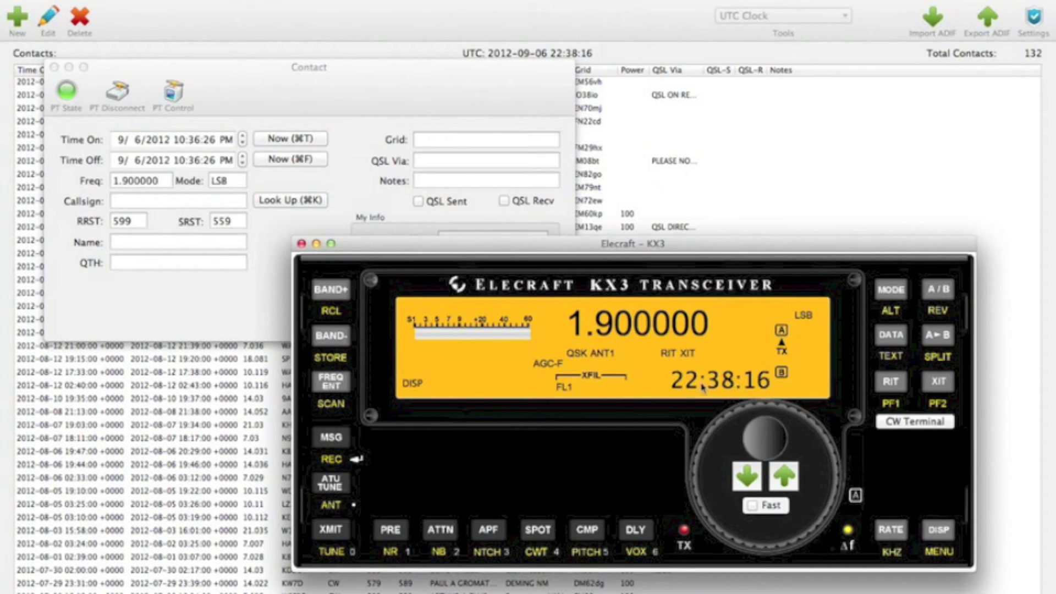
pyautogui.click(937, 533)
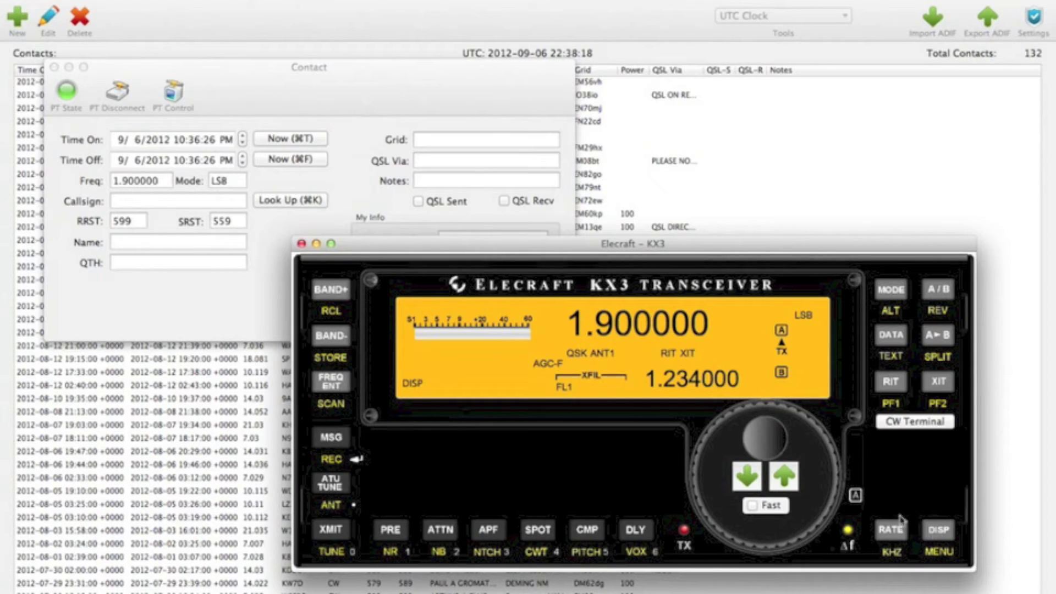
# Tune up from 1.900000 in normal and fast steps until the radio reads 1.902060
pyautogui.click(787, 474)
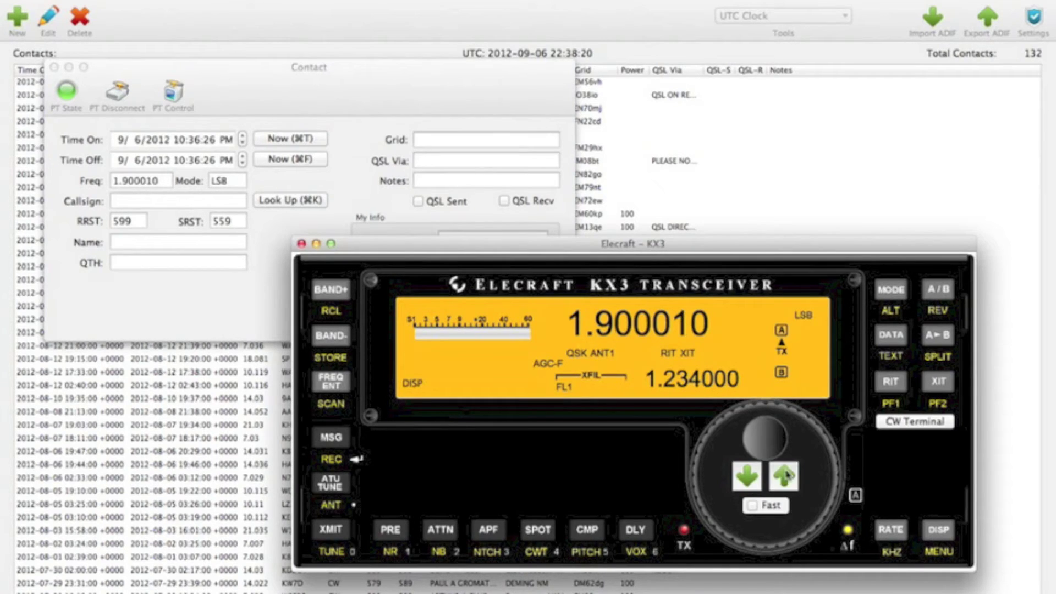
pyautogui.click(787, 474)
pyautogui.click(787, 474)
pyautogui.click(766, 505)
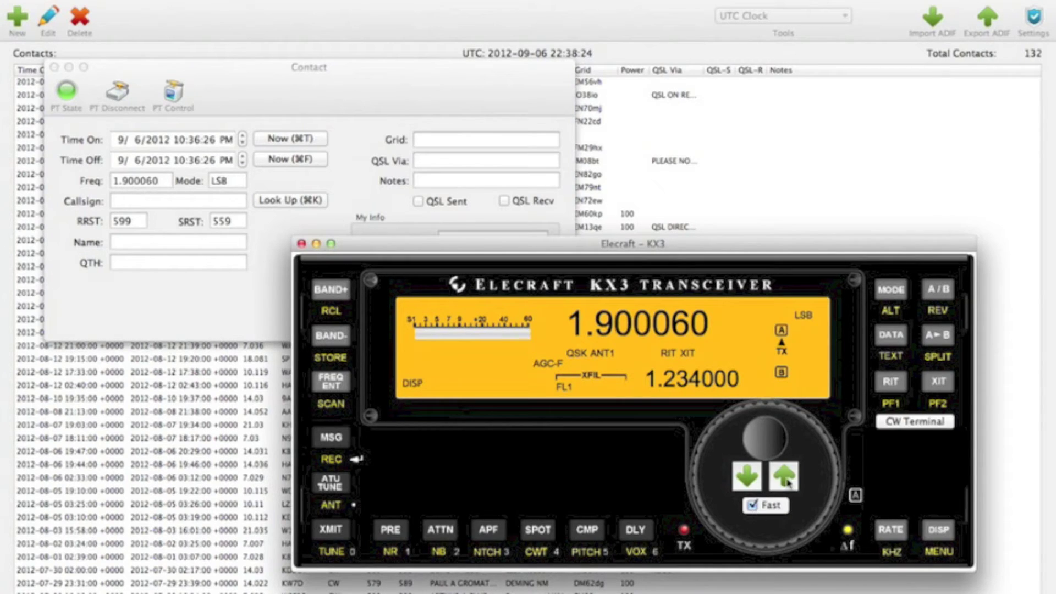
pyautogui.click(784, 476)
pyautogui.click(747, 477)
pyautogui.click(909, 422)
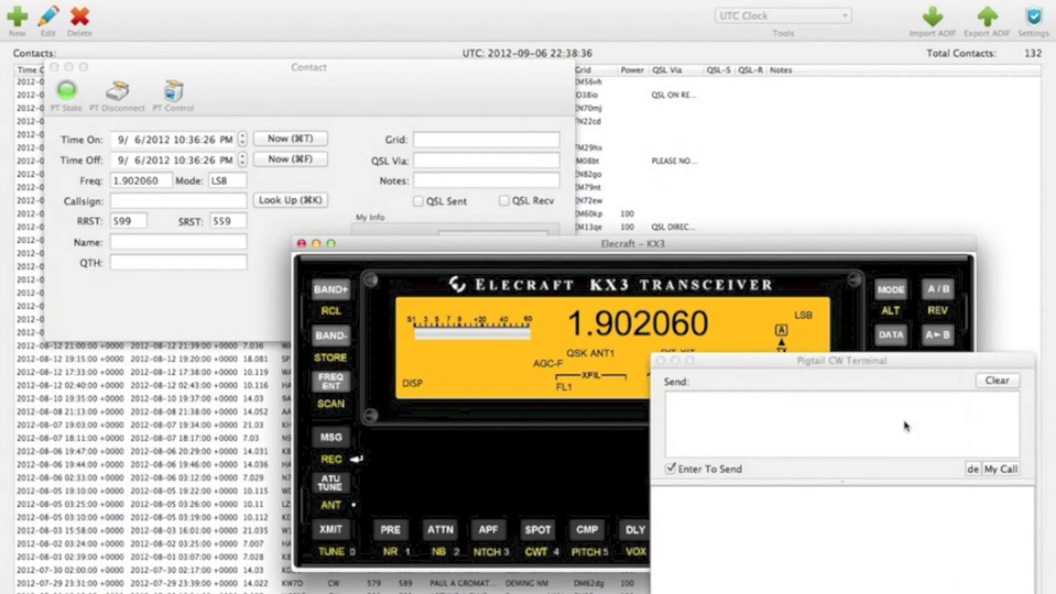
pyautogui.moveTo(840, 362); pyautogui.dragTo(579, 1)
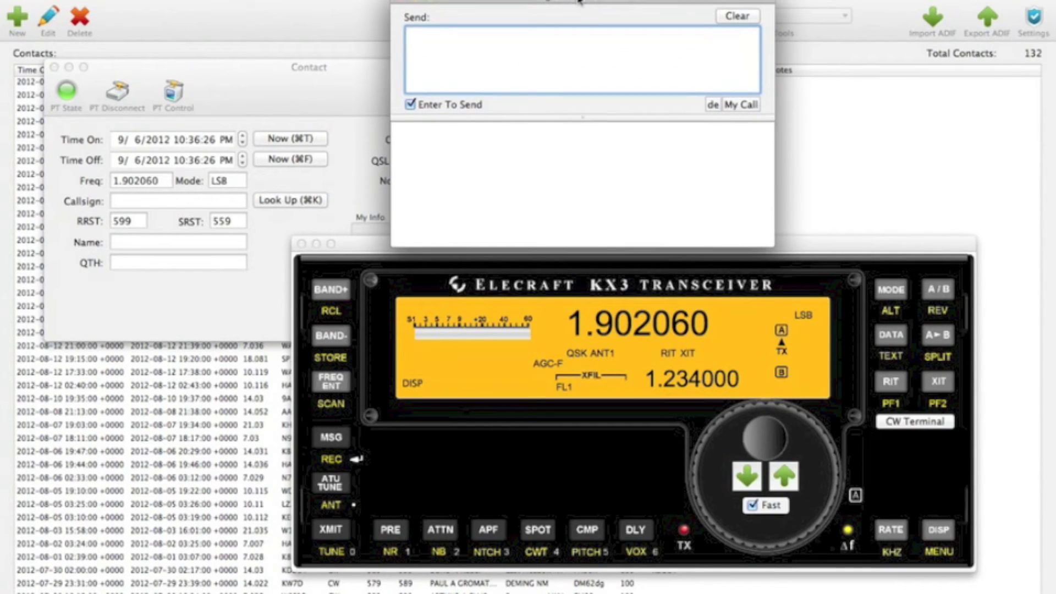
pyautogui.click(532, 162)
pyautogui.click(535, 55)
pyautogui.click(737, 16)
pyautogui.press('super+w')
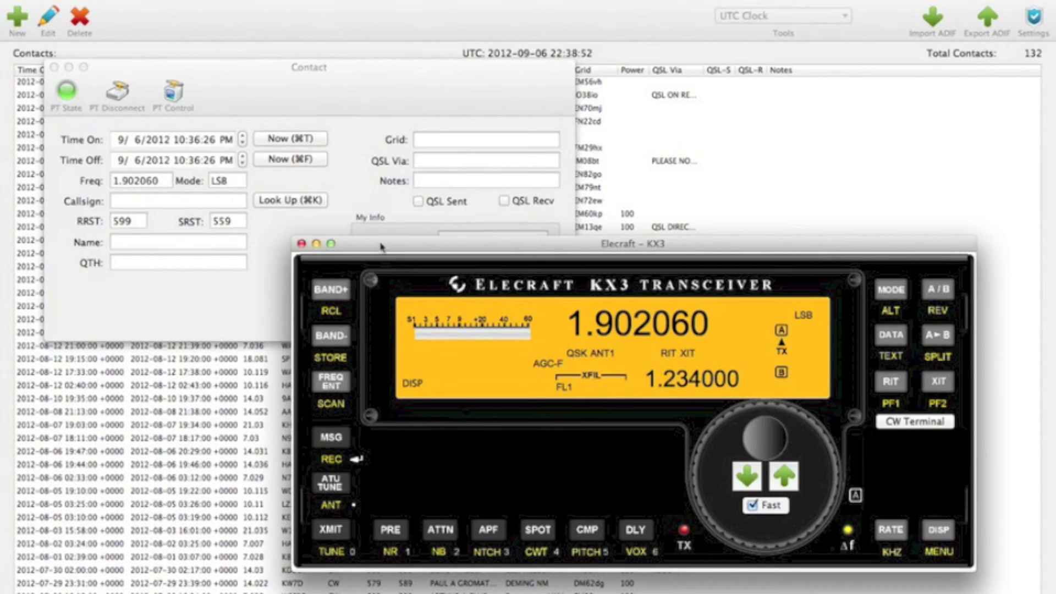
pyautogui.click(301, 243)
# Close the contact form and save the Pigtail radio model as the Elecraft K3
pyautogui.click(118, 99)
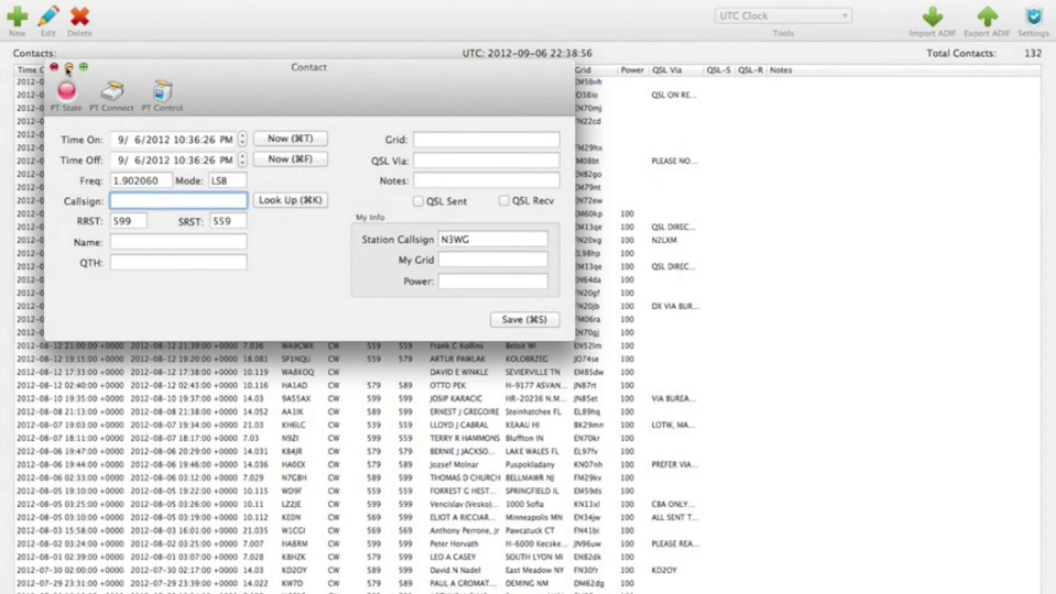
pyautogui.click(770, 17)
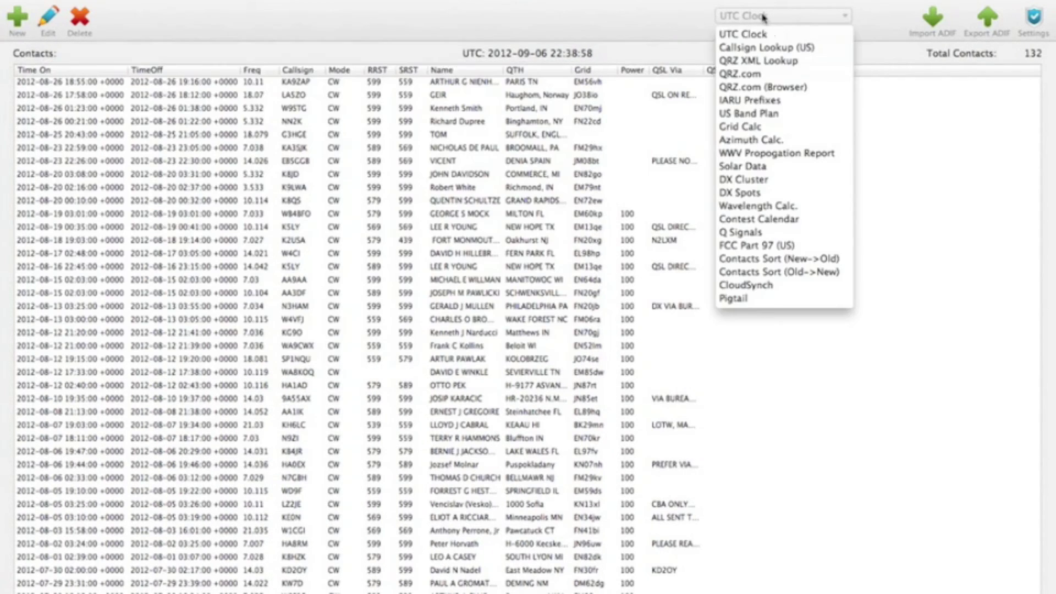
pyautogui.click(748, 298)
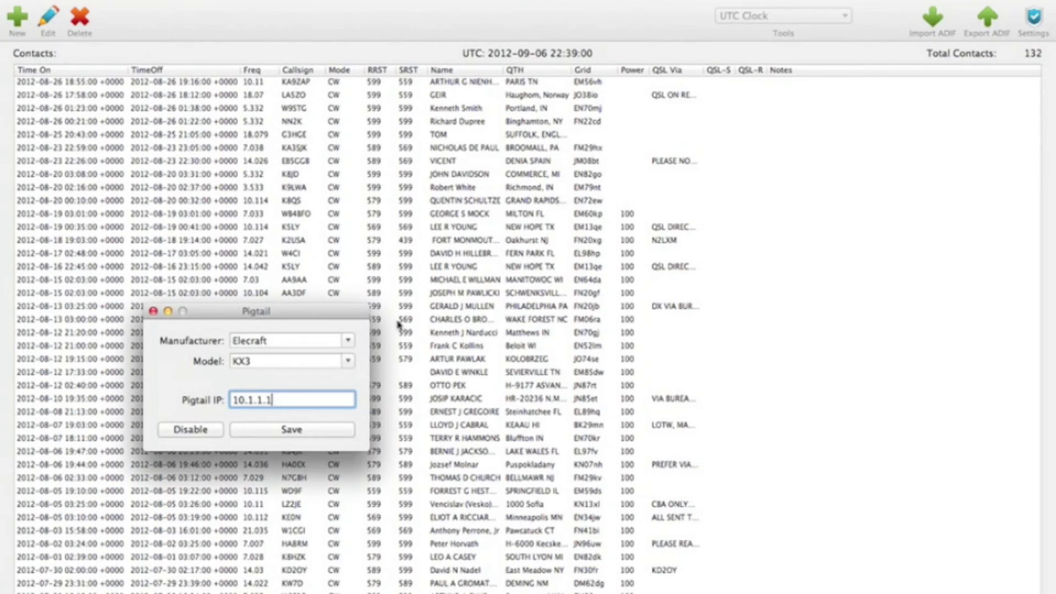
pyautogui.click(345, 361)
pyautogui.click(286, 392)
pyautogui.click(280, 429)
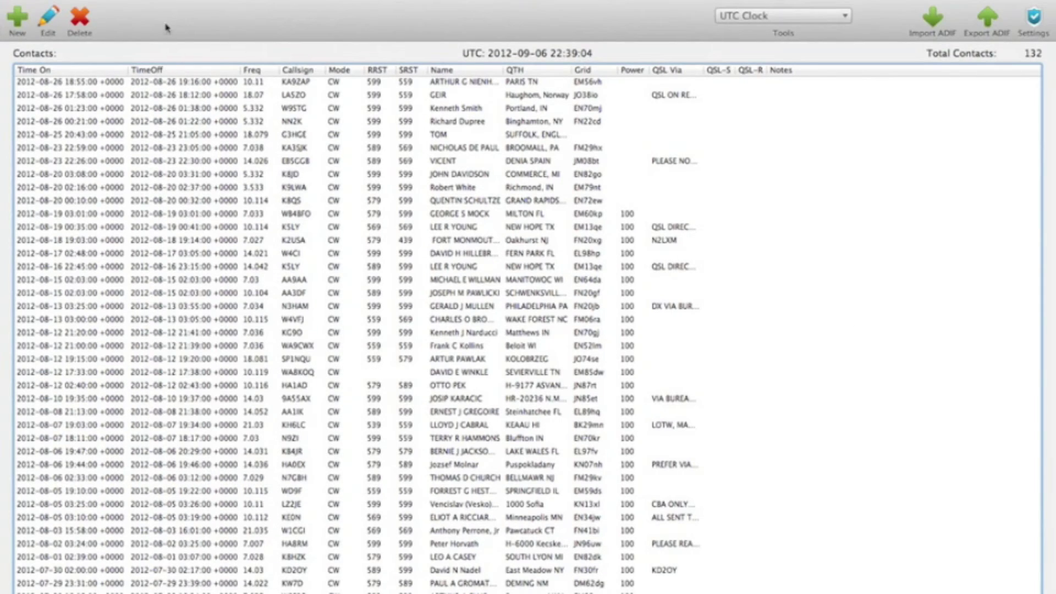
# Open a new contact, connect it to the K3, try its control panel, then close both
pyautogui.press('super+n')
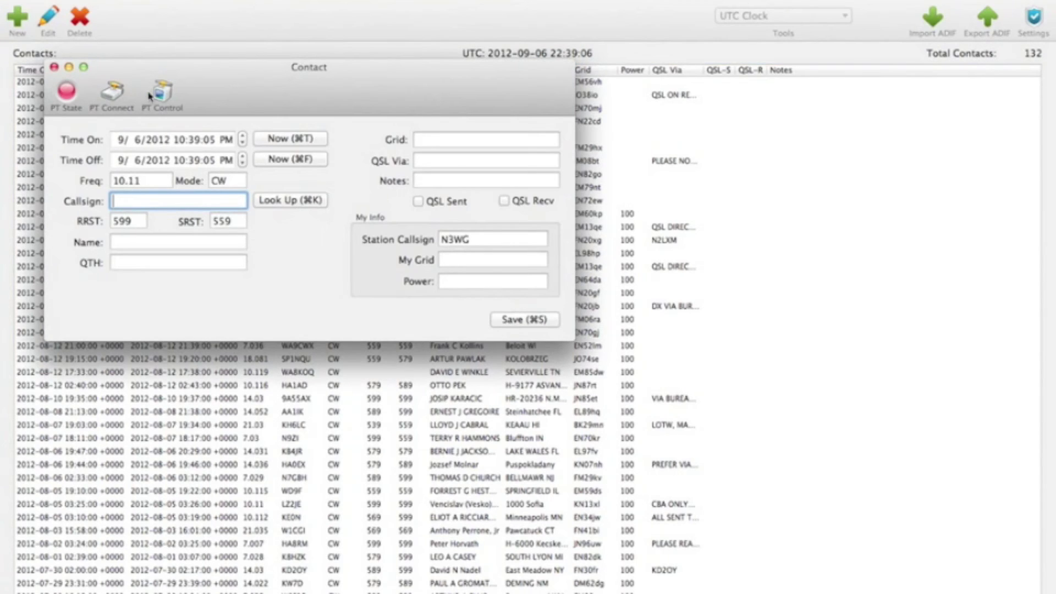
pyautogui.click(168, 98)
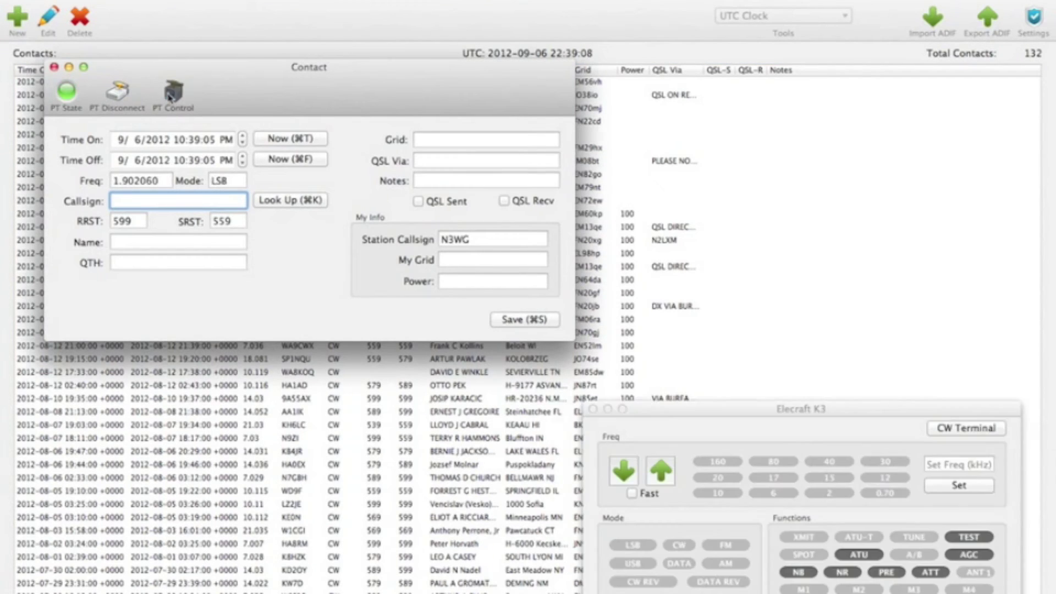
pyautogui.moveTo(633, 407); pyautogui.dragTo(284, 101)
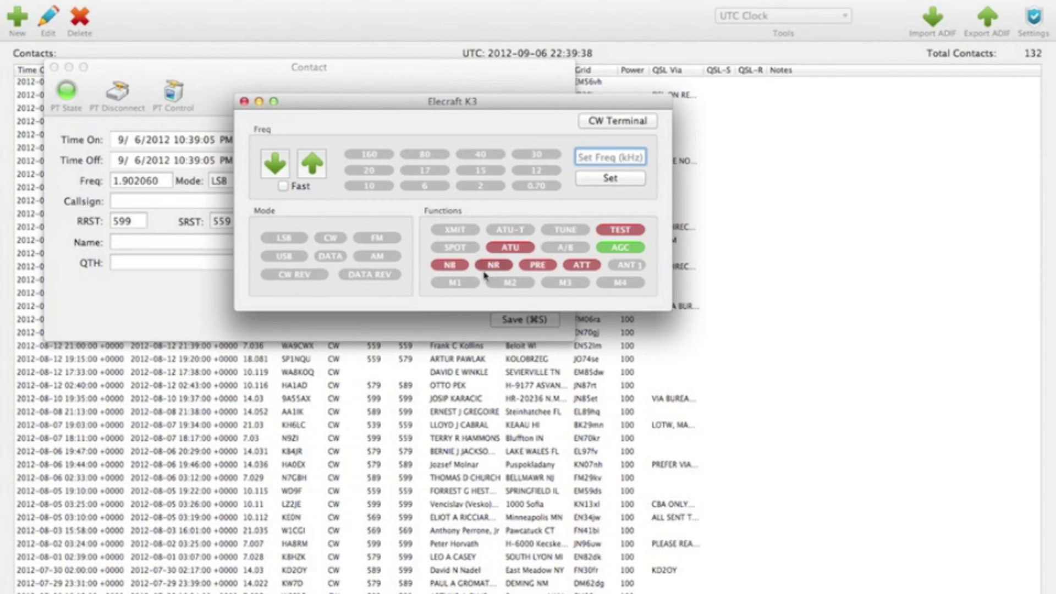
pyautogui.click(244, 102)
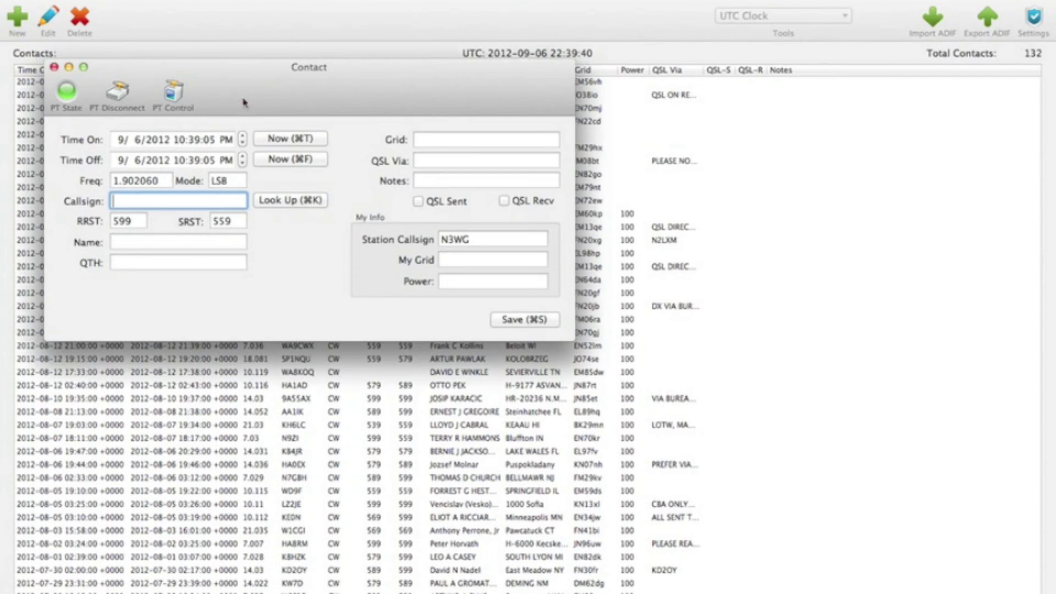
pyautogui.click(617, 23)
# Save the Pigtail radio as a Yaesu 817, replacing the Elecraft K3
pyautogui.click(805, 16)
pyautogui.click(747, 302)
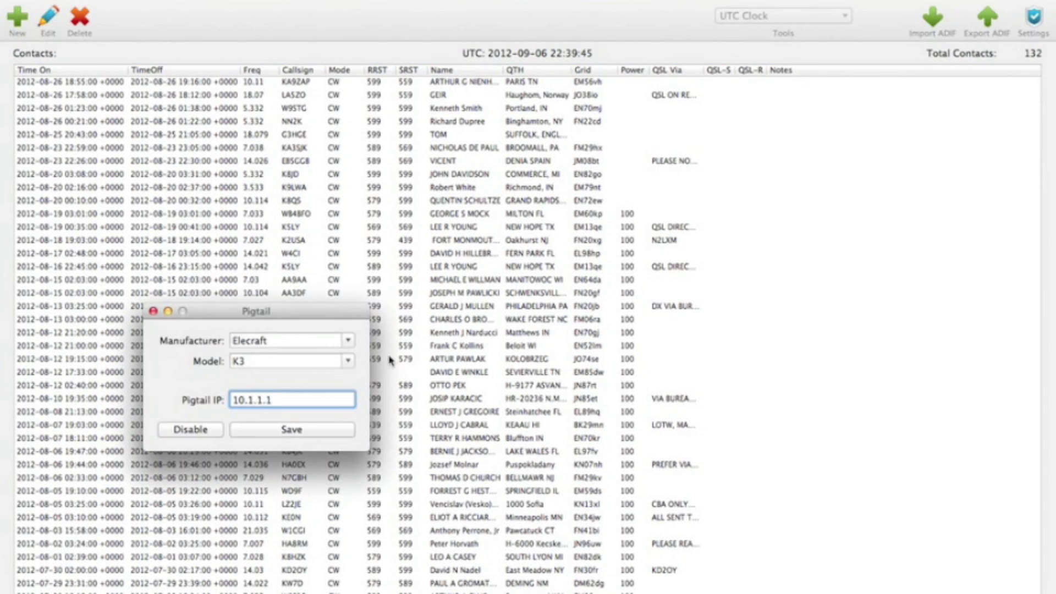
pyautogui.click(349, 361)
pyautogui.click(349, 341)
pyautogui.click(349, 342)
pyautogui.click(334, 372)
pyautogui.click(348, 361)
pyautogui.click(319, 377)
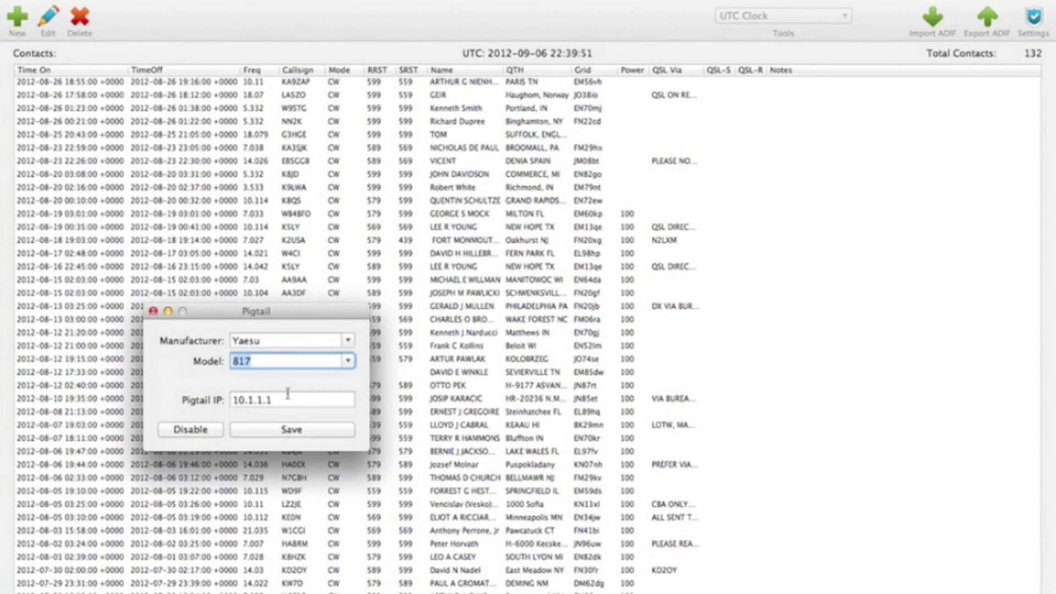
pyautogui.click(276, 431)
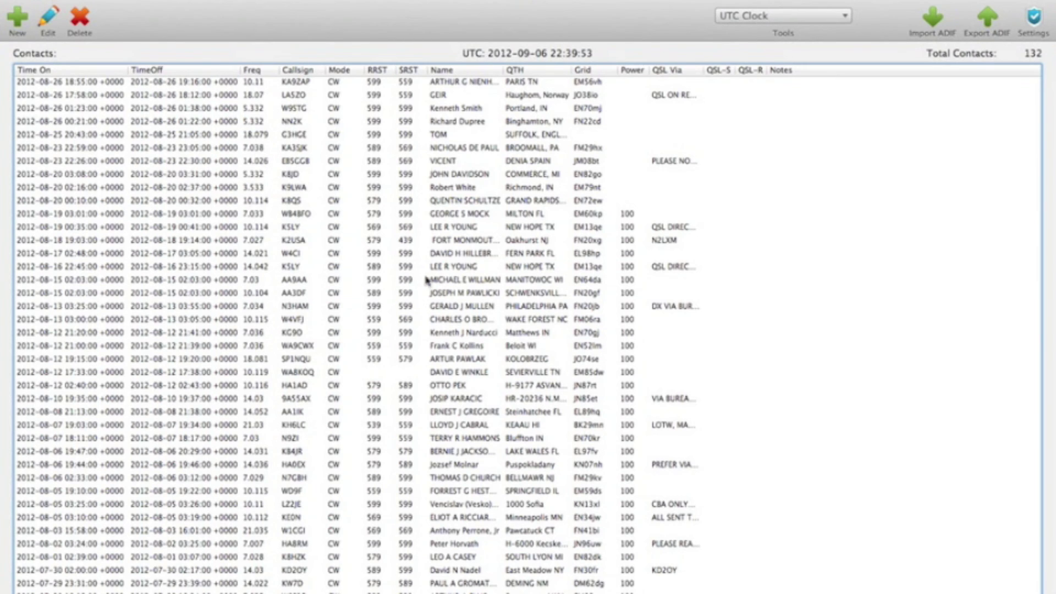
# Connect a new contact to the Yaesu, try A/B and the 160 m band, then close its panel
pyautogui.click(19, 18)
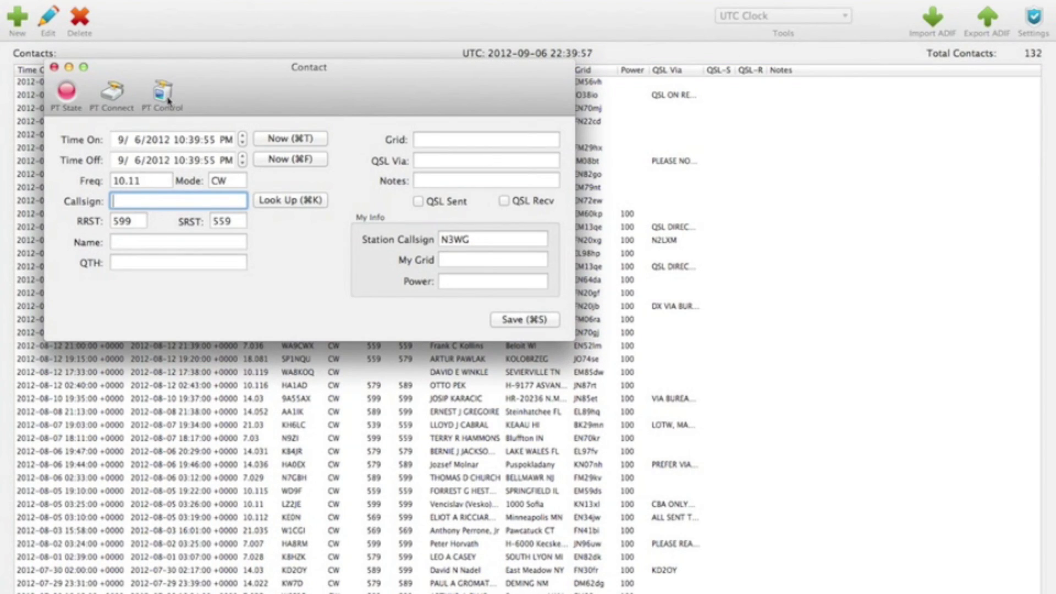
pyautogui.click(168, 100)
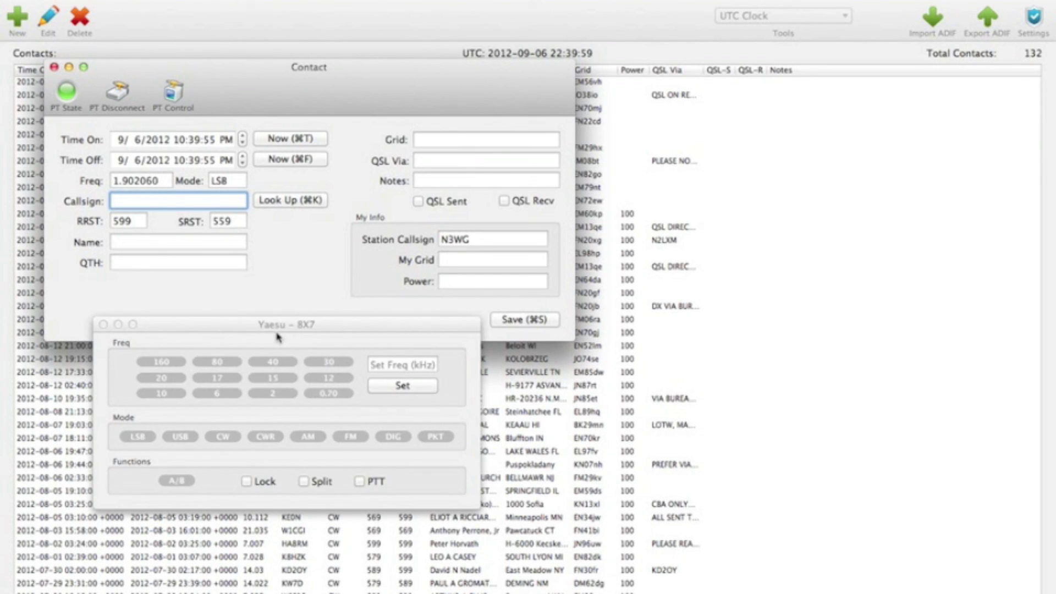
pyautogui.moveTo(278, 337); pyautogui.dragTo(476, 209)
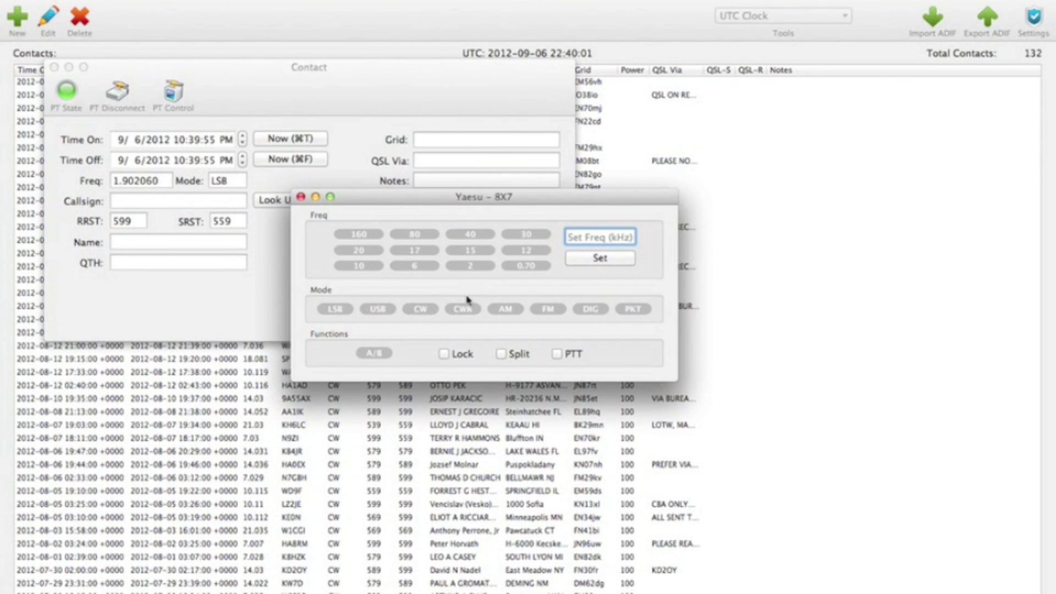
pyautogui.click(377, 355)
pyautogui.click(360, 234)
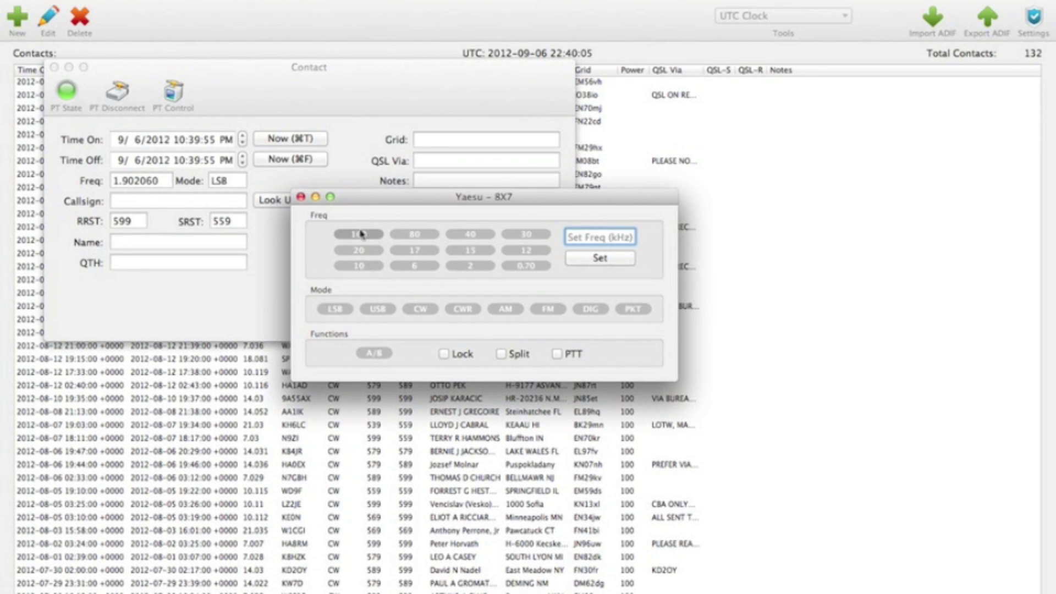
pyautogui.click(300, 197)
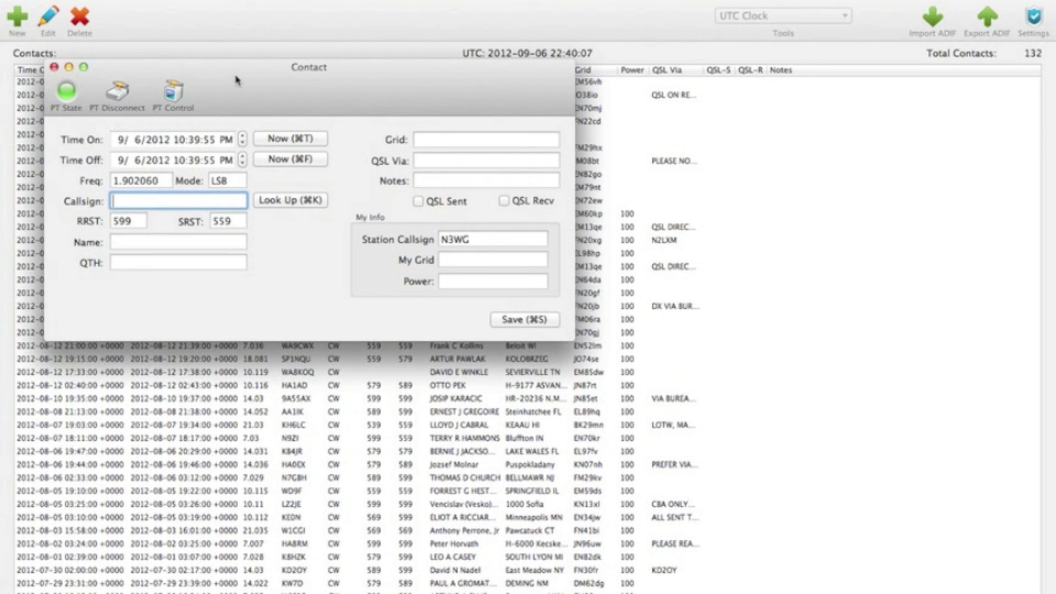
pyautogui.moveTo(172, 75); pyautogui.dragTo(195, 74)
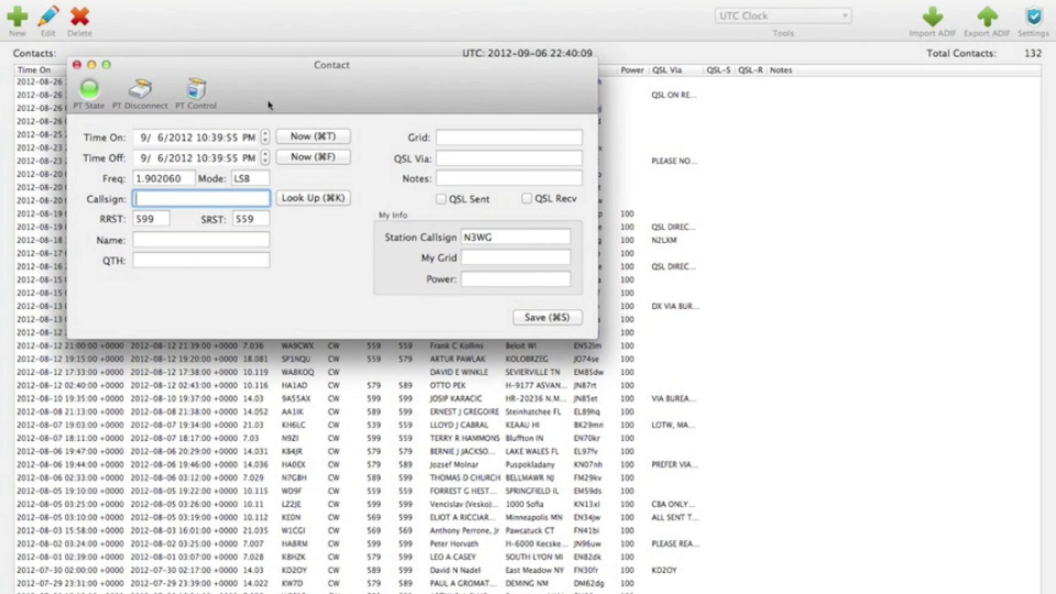